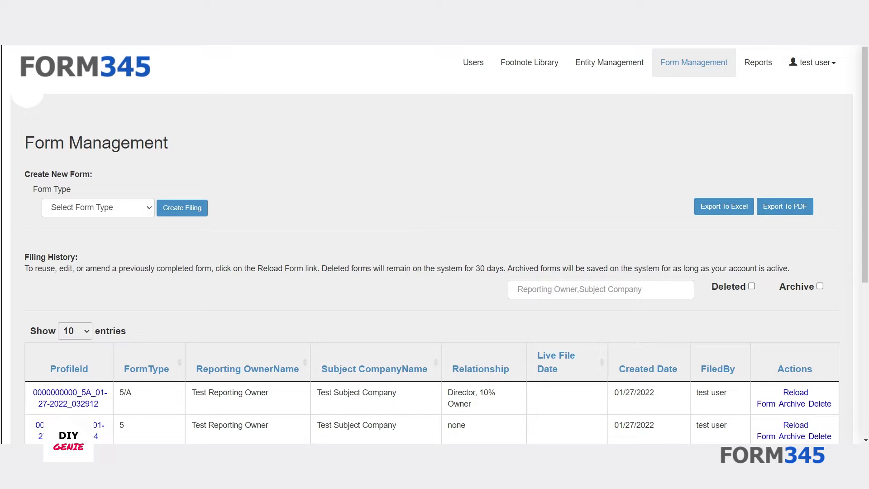
# - Start a new filing of Form Type 3
pyautogui.click(139, 213)
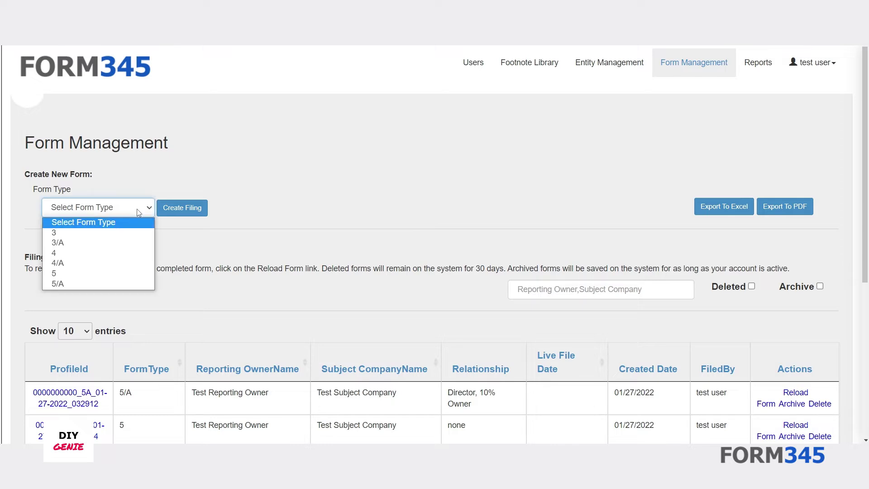
pyautogui.click(130, 231)
pyautogui.click(175, 214)
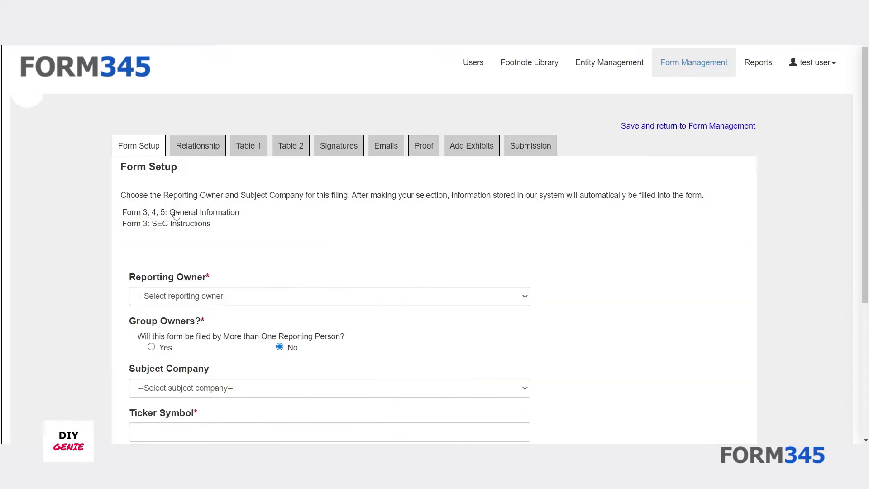
# - Choose the reporting owner, subject company Apple, Inc. and event date 07/29/2022, then save the setup
pyautogui.scroll(-3, 175, 214)
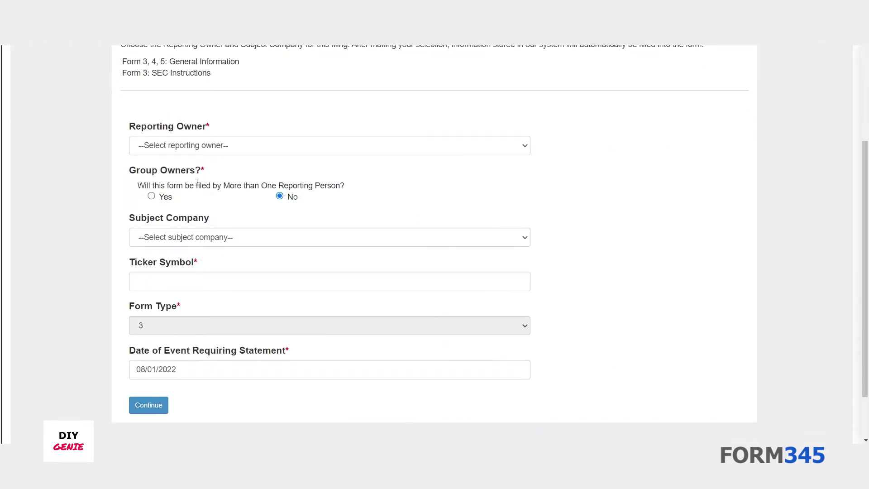
pyautogui.click(199, 153)
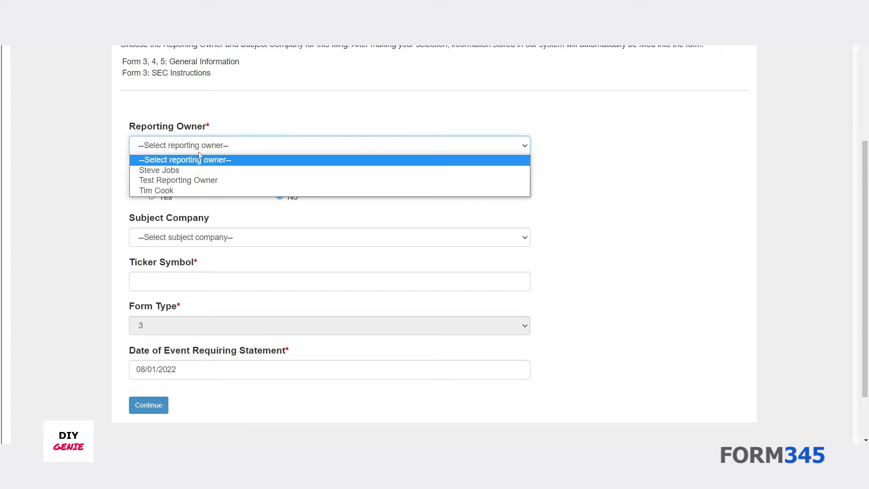
pyautogui.click(190, 170)
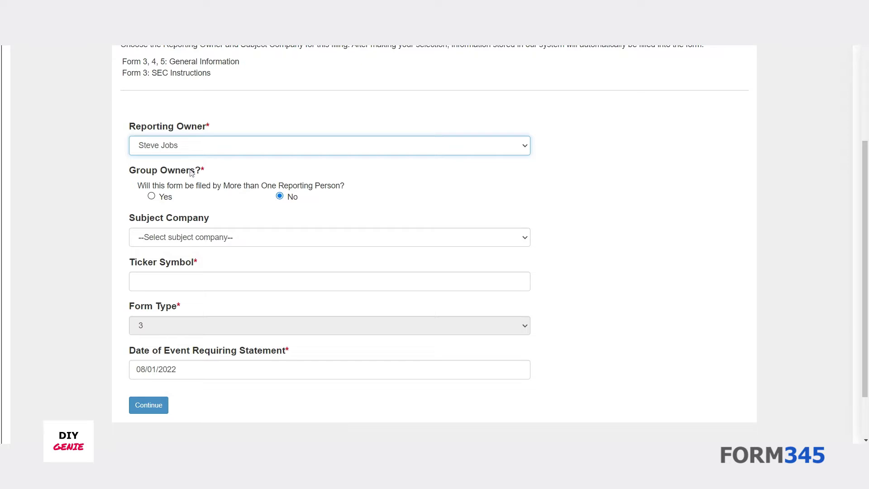
pyautogui.click(179, 237)
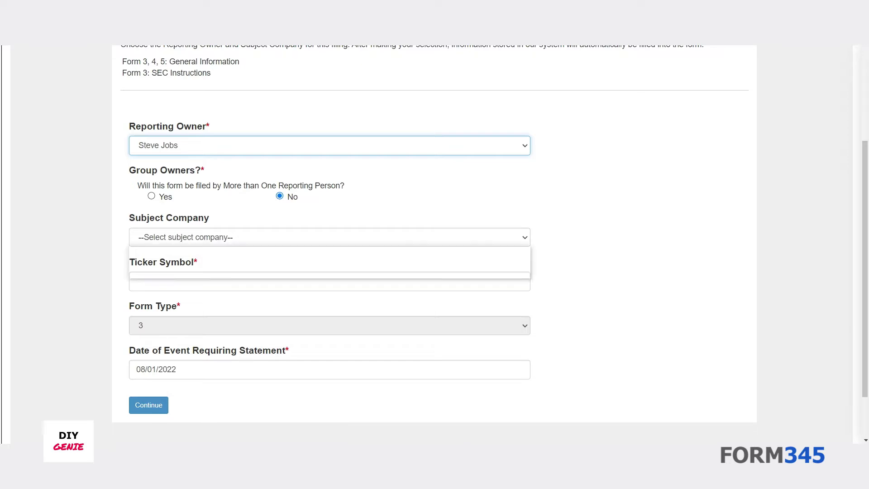
pyautogui.click(184, 264)
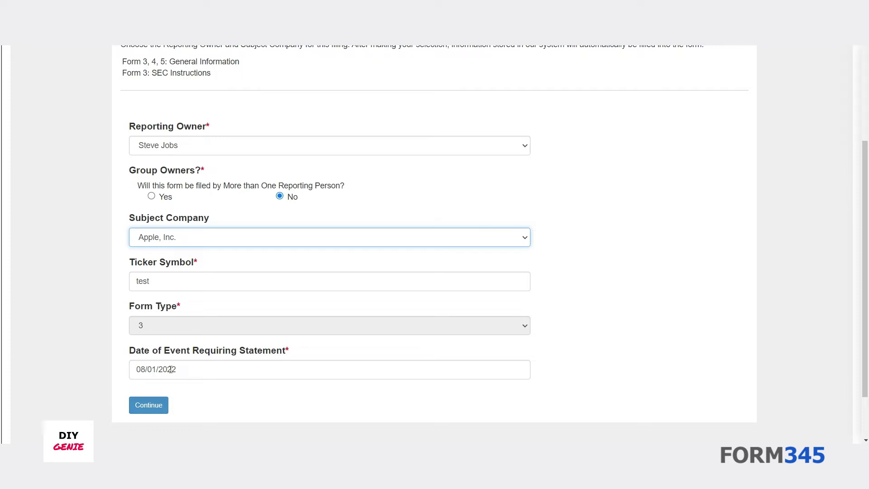
pyautogui.click(170, 369)
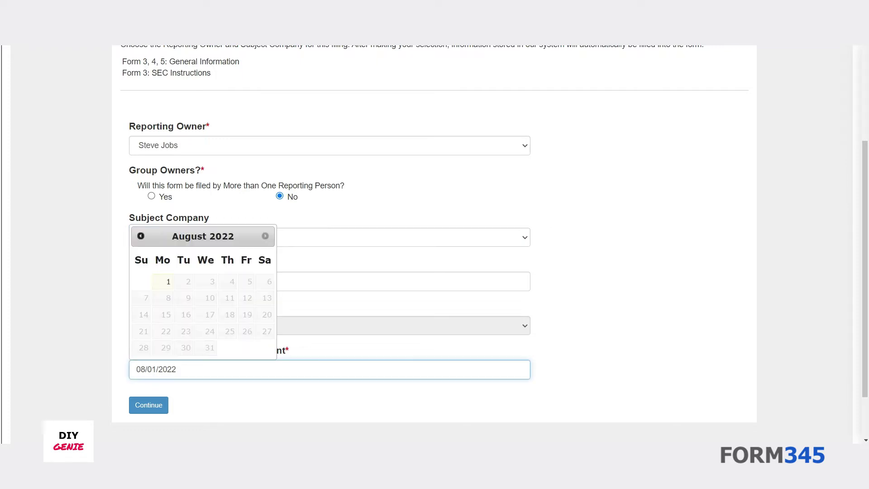
pyautogui.click(141, 236)
pyautogui.click(247, 348)
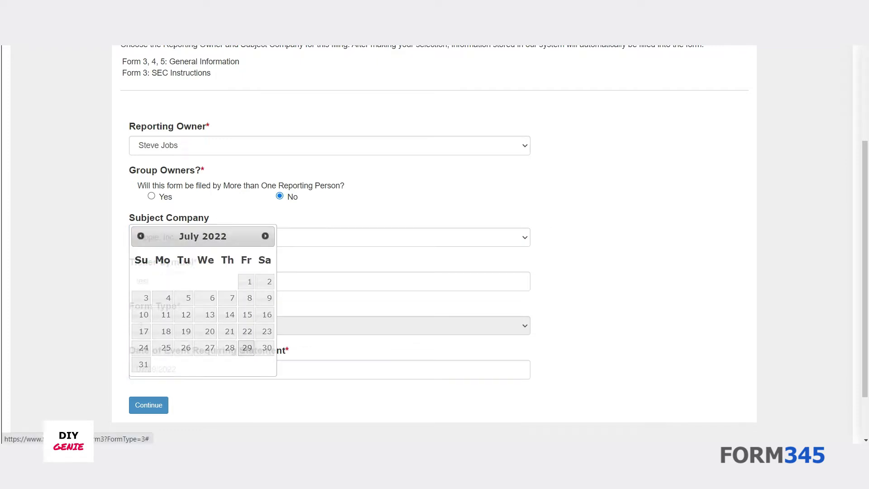
pyautogui.click(150, 406)
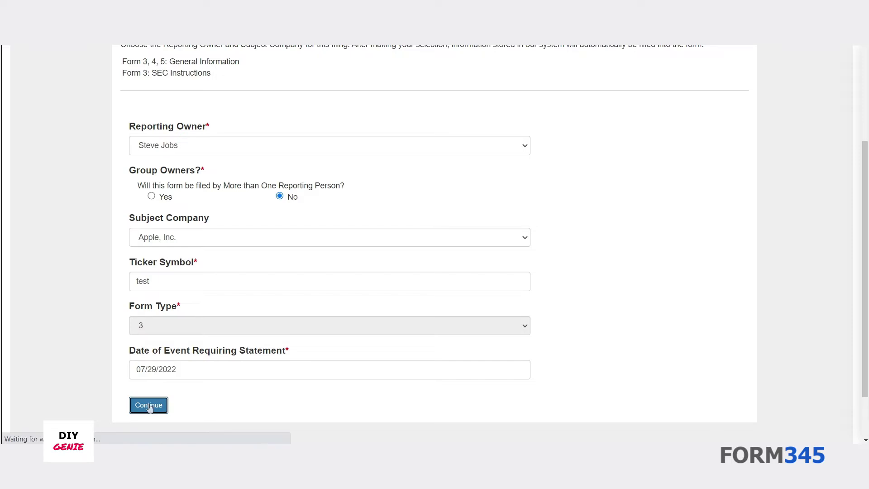
# - Accept the prefilled Director, 10% Owner and CEO relationship and the owner's address
pyautogui.scroll(-8, 315, 250)
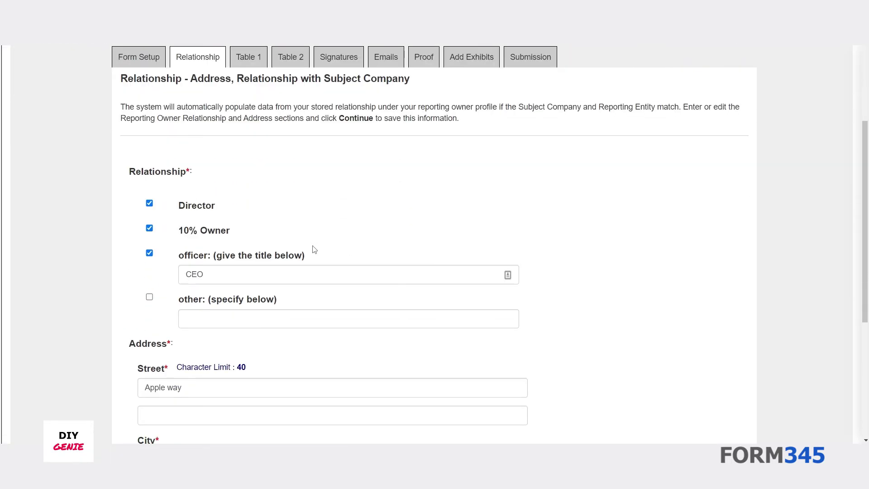
pyautogui.scroll(8, 315, 249)
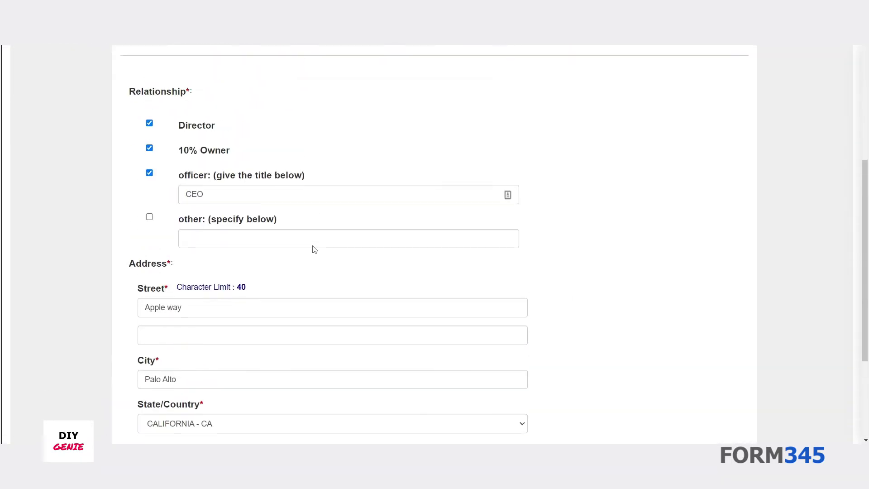
pyautogui.scroll(-8, 315, 249)
pyautogui.click(511, 344)
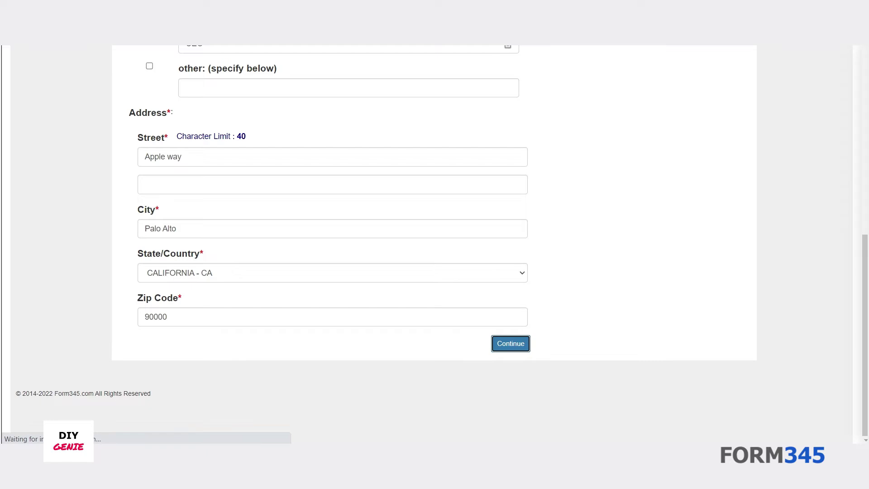
pyautogui.scroll(-5, 349, 287)
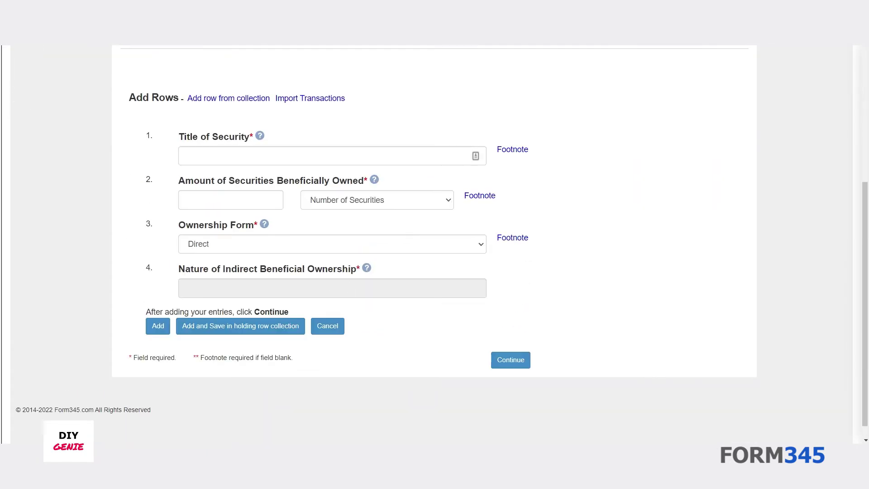
# - Add a Table 1 row for Common securities with 5,000 owned
pyautogui.scroll(3, 267, 240)
pyautogui.scroll(-2, 267, 240)
pyautogui.click(266, 238)
pyautogui.write('Common')
pyautogui.press('Tab')
pyautogui.write('5,000')
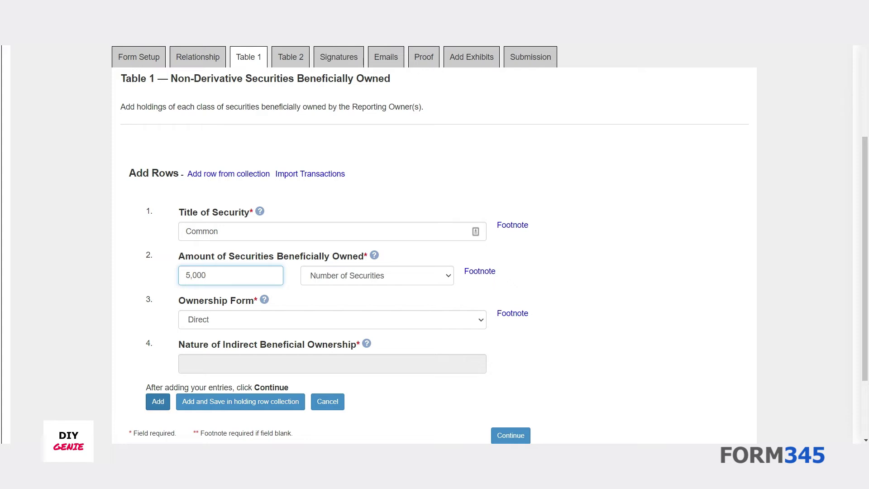
pyautogui.click(161, 403)
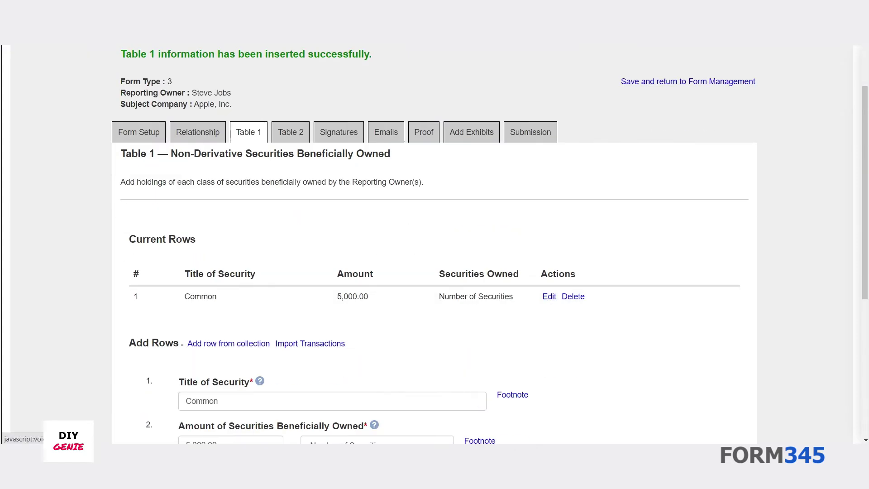
# - Attach Test Footnote 1 from the library to the row's amount owned
pyautogui.scroll(-5, 435, 326)
pyautogui.click(480, 290)
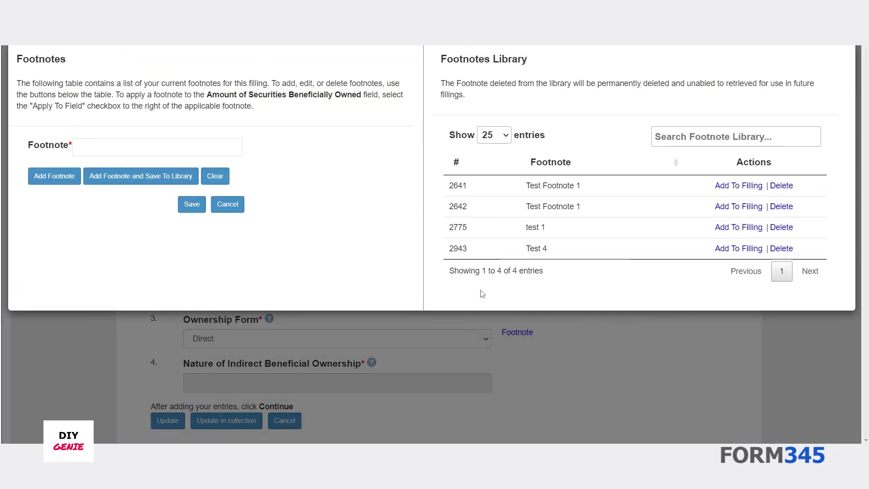
pyautogui.click(734, 187)
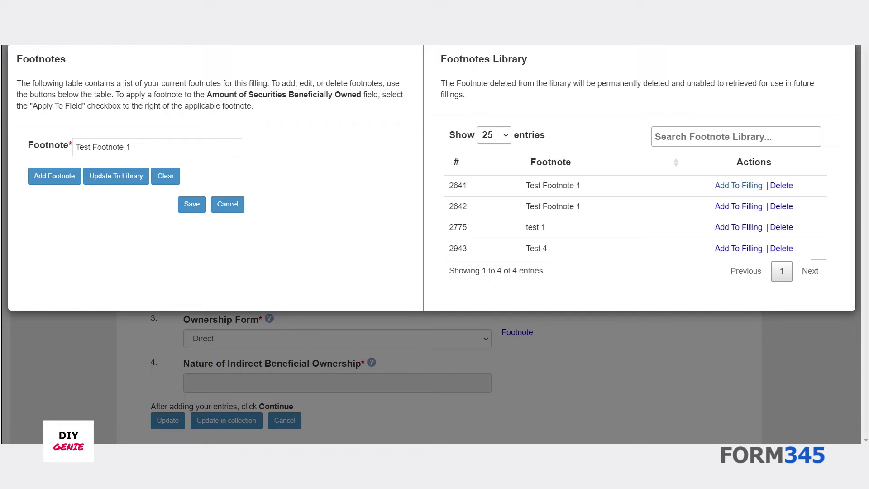
pyautogui.click(64, 181)
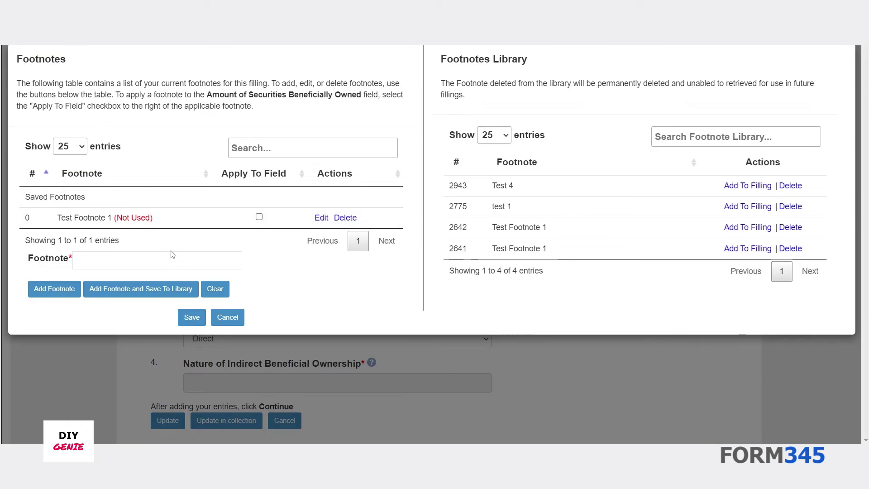
pyautogui.click(259, 216)
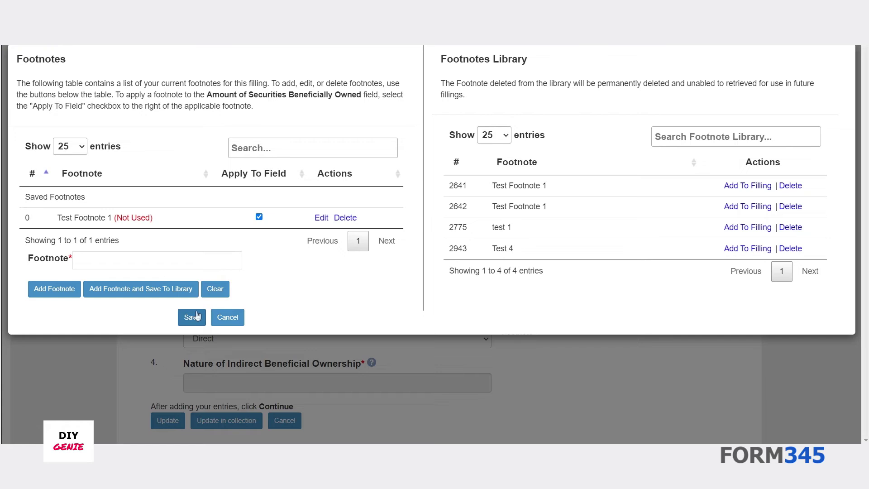
pyautogui.click(193, 317)
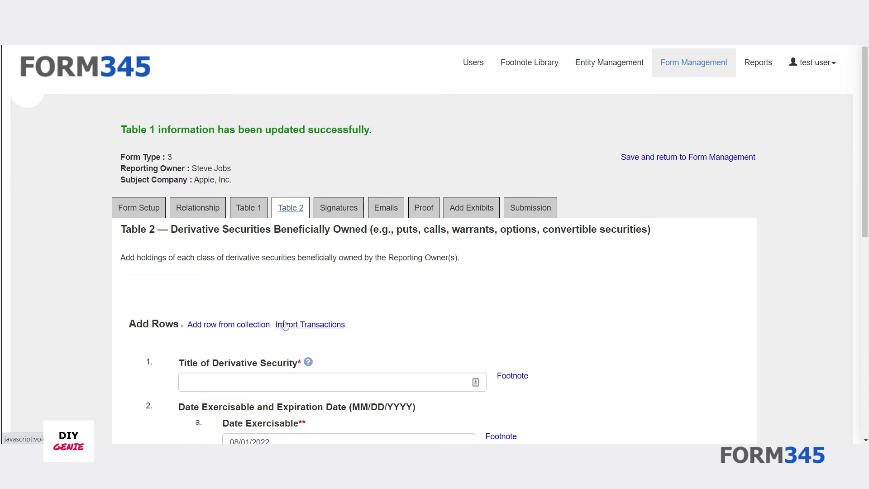
# - Add an Options derivative row covering 1,000 underlying Common shares at a .25 exercise price
pyautogui.scroll(-5, 255, 180)
pyautogui.click(257, 160)
pyautogui.write('Options')
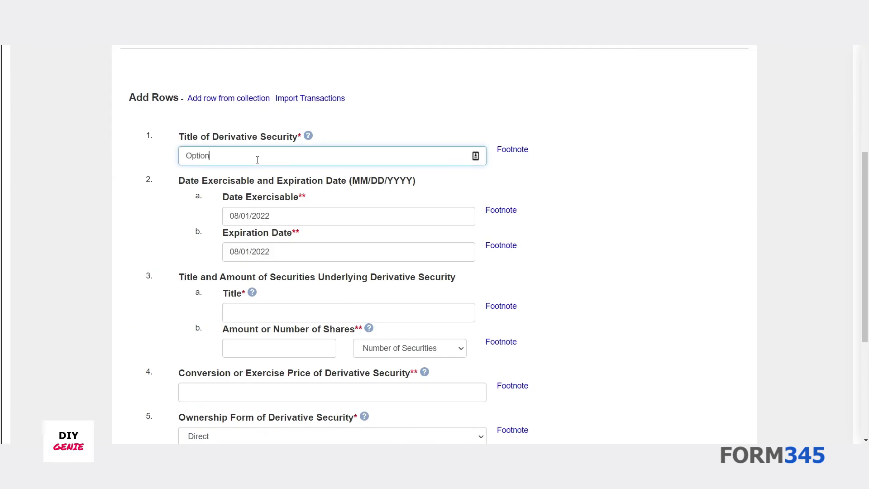
pyautogui.click(357, 308)
pyautogui.write('Common')
pyautogui.click(308, 341)
pyautogui.write('1,000')
pyautogui.scroll(-3, 307, 341)
pyautogui.click(317, 242)
pyautogui.write('.25')
pyautogui.click(163, 367)
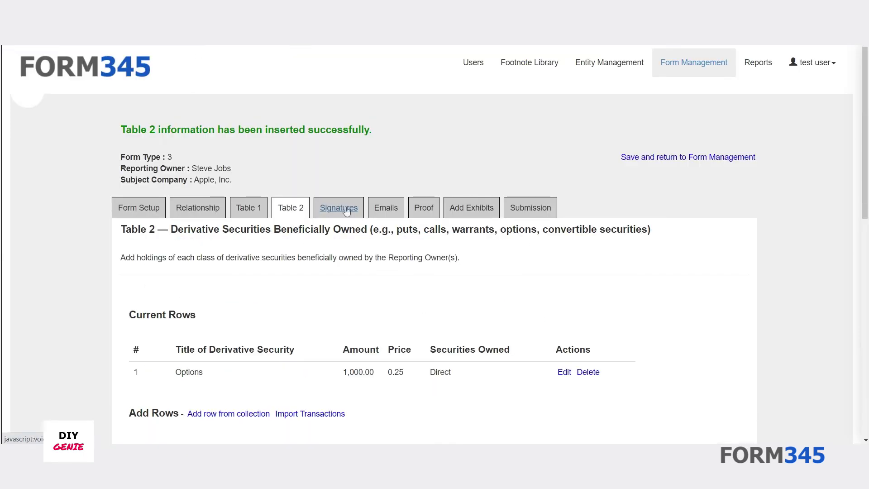
pyautogui.click(346, 212)
# - Sign the filing with the reporting person's full name
pyautogui.click(230, 356)
pyautogui.write('Steve Jobs')
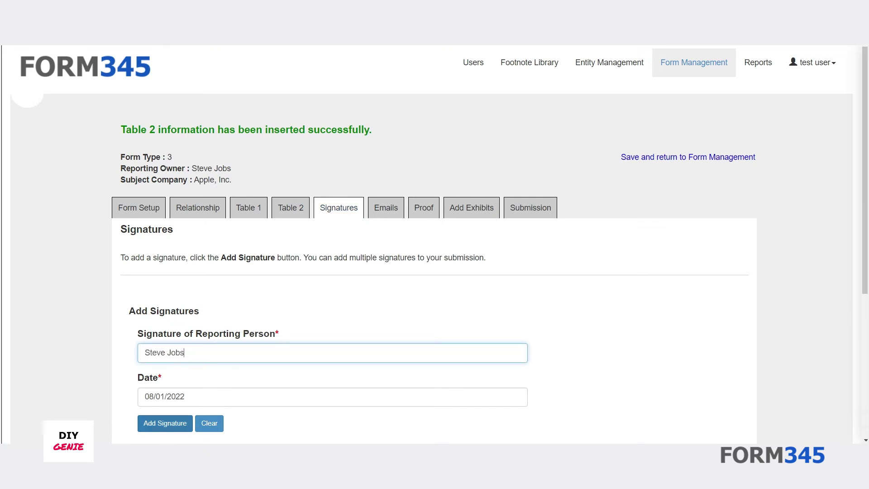
pyautogui.click(165, 425)
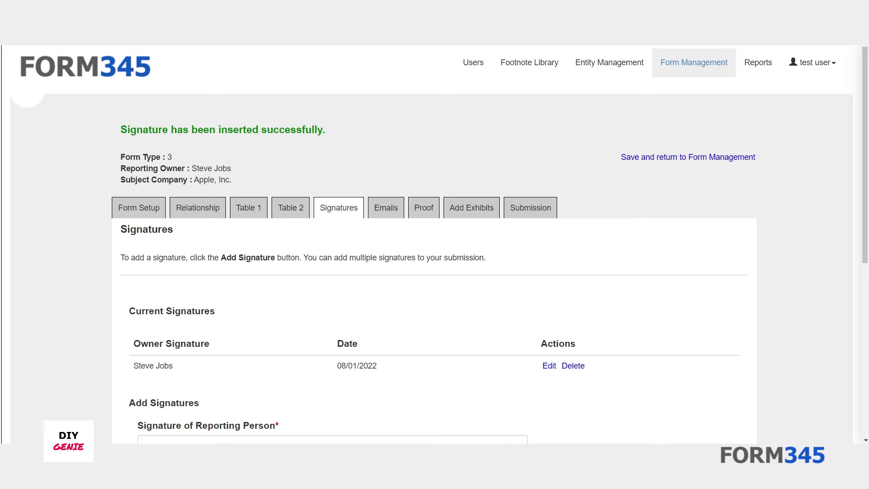
# - Add the reporting person's e-mail address as an extra SEC notification address
pyautogui.scroll(-3, 236, 319)
pyautogui.scroll(3, 236, 319)
pyautogui.click(388, 214)
pyautogui.click(295, 326)
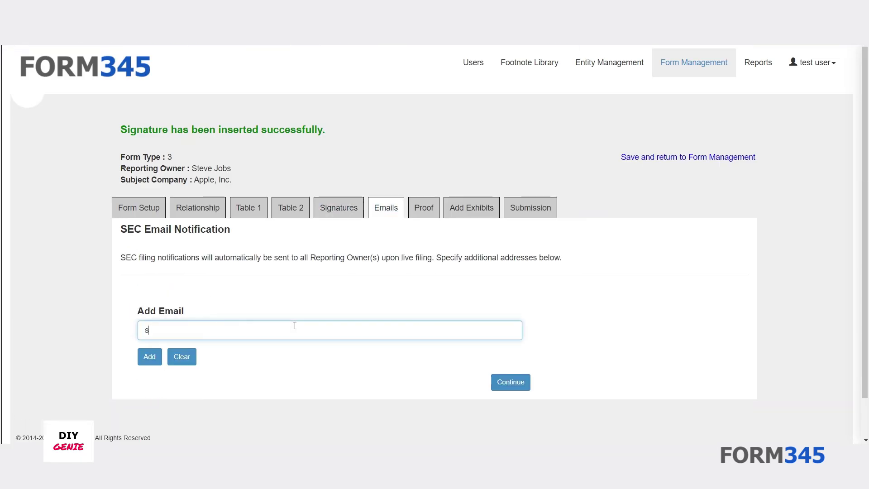
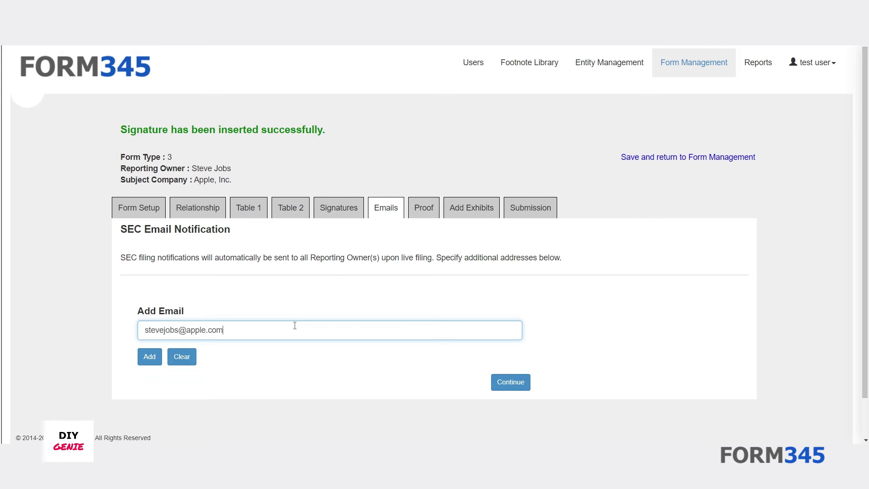
pyautogui.click(156, 359)
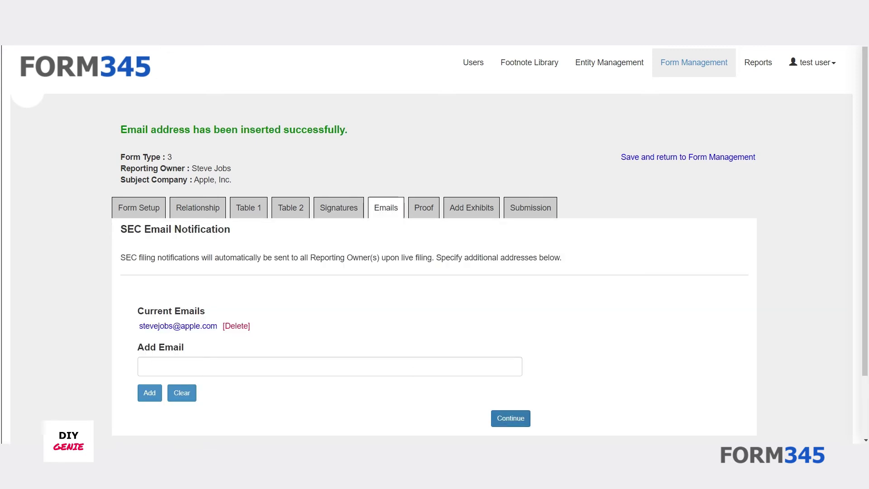
# - Review the Form 3 submission proof and download it as a PDF
pyautogui.click(505, 422)
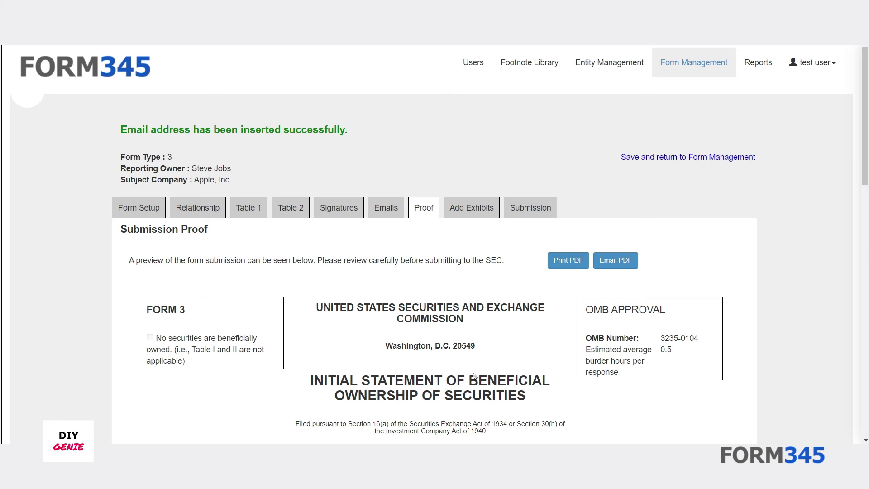
pyautogui.scroll(-15, 473, 372)
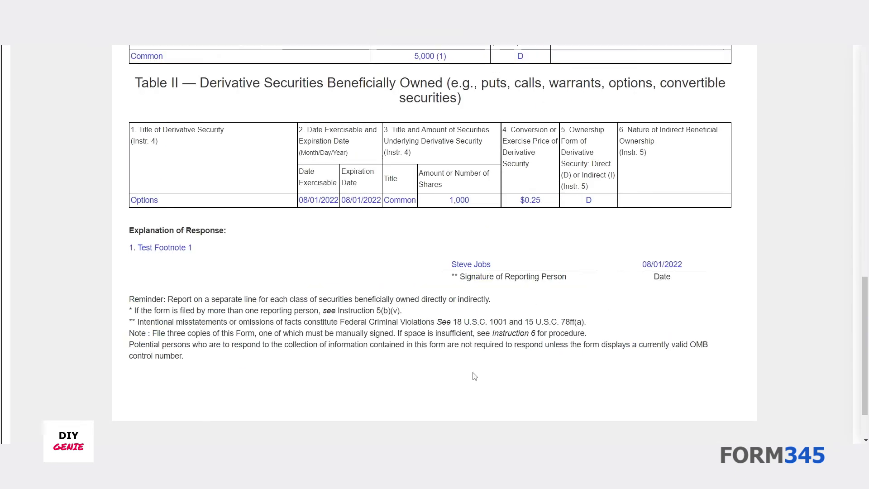
pyautogui.click(562, 267)
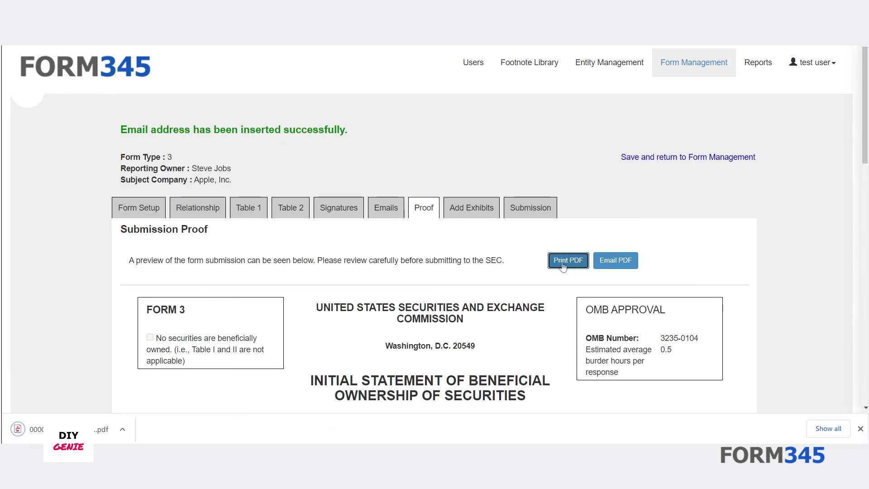
pyautogui.click(468, 211)
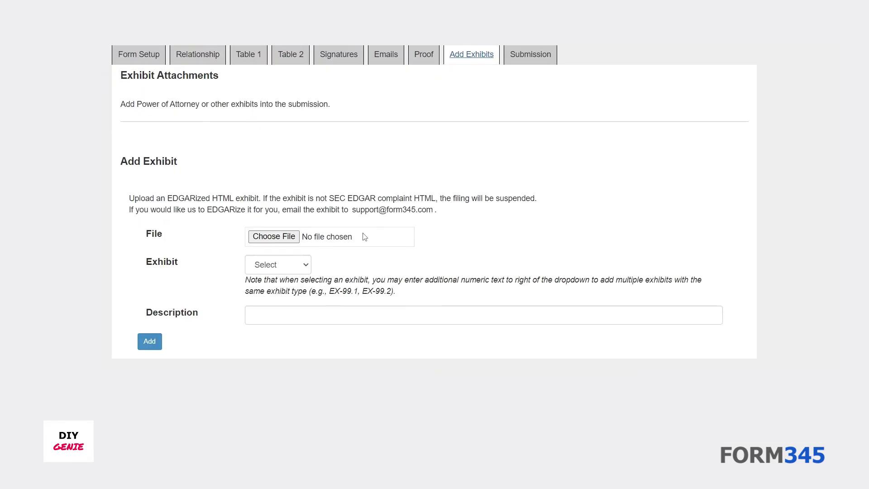
# - Leave the filing without any exhibit and move on to Finalize Submission
pyautogui.click(295, 238)
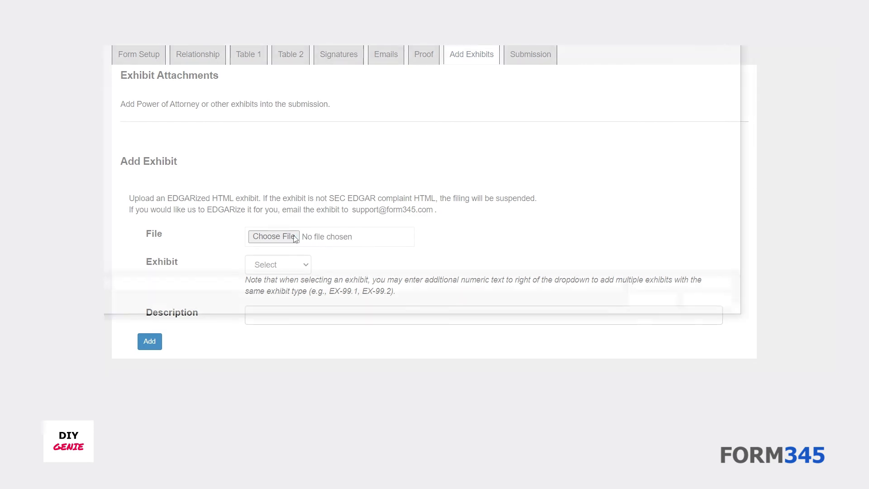
pyautogui.click(719, 303)
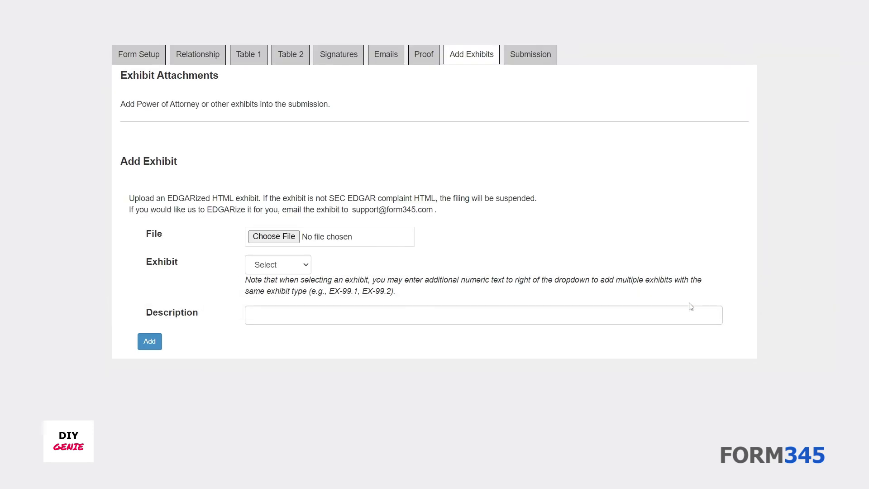
pyautogui.scroll(-1, 334, 352)
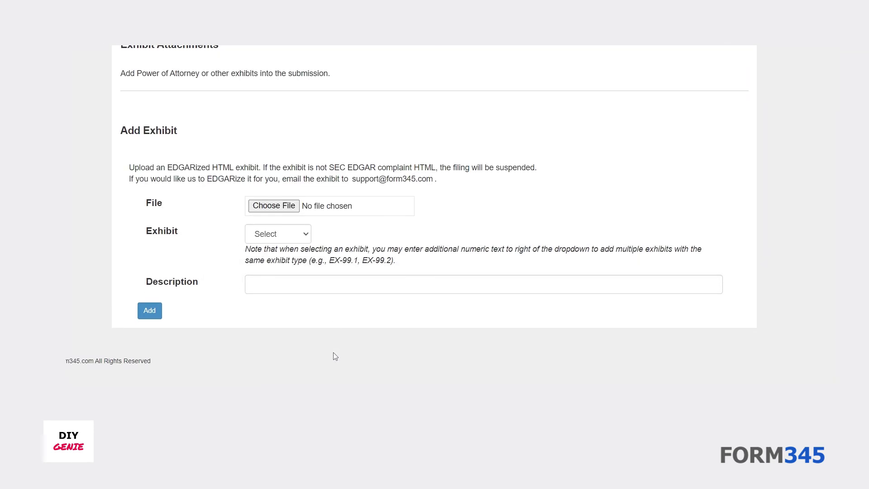
pyautogui.scroll(3, 333, 353)
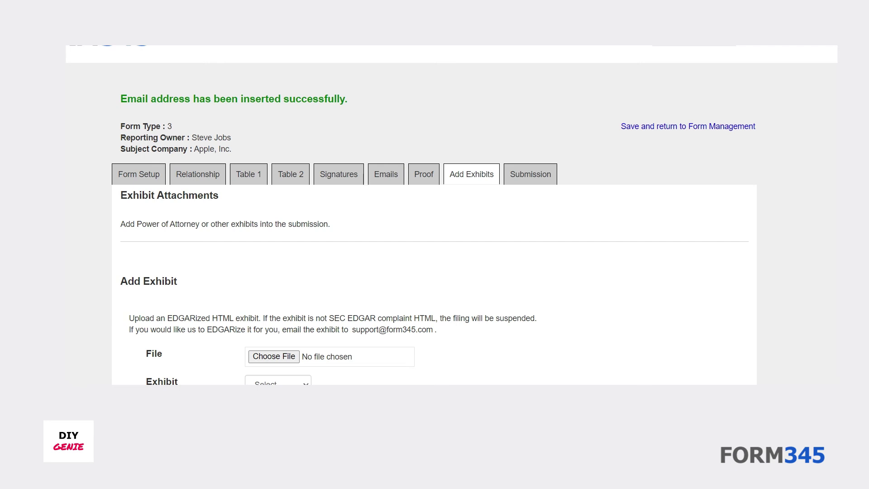
pyautogui.click(544, 179)
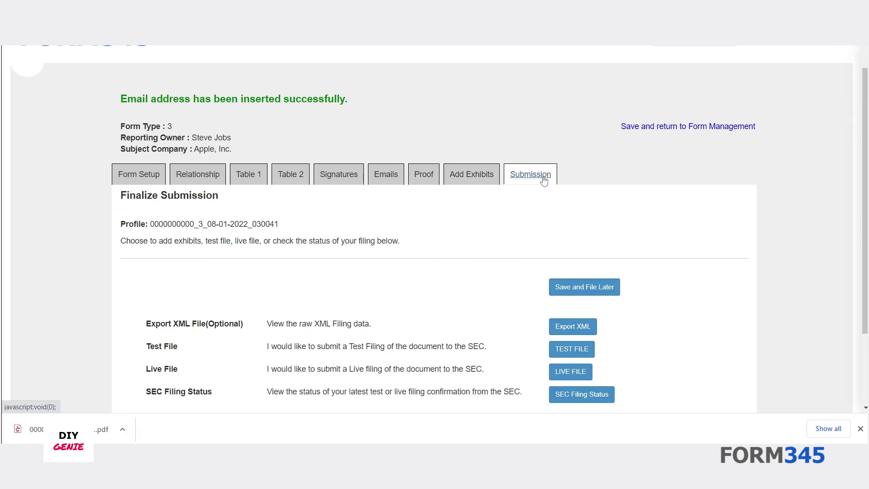
# - Try a test filing, back out, then bring up the live filing page dated 08/01/2022
pyautogui.scroll(-3, 542, 238)
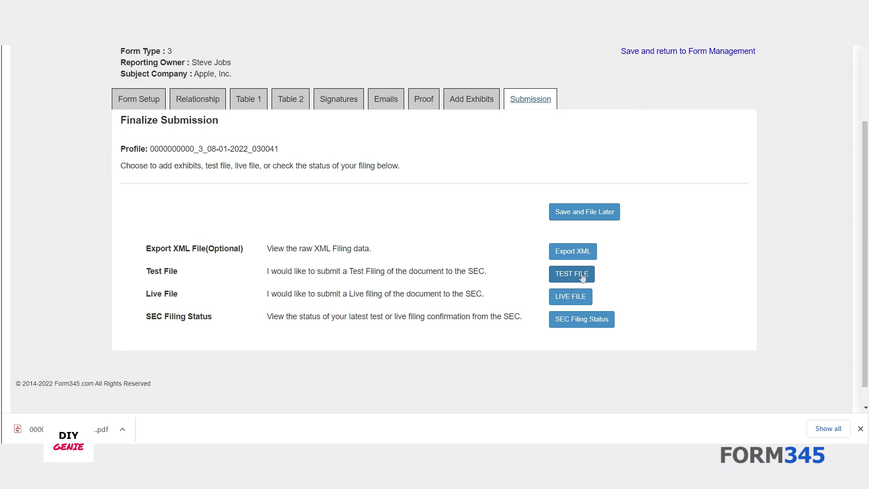
pyautogui.click(583, 275)
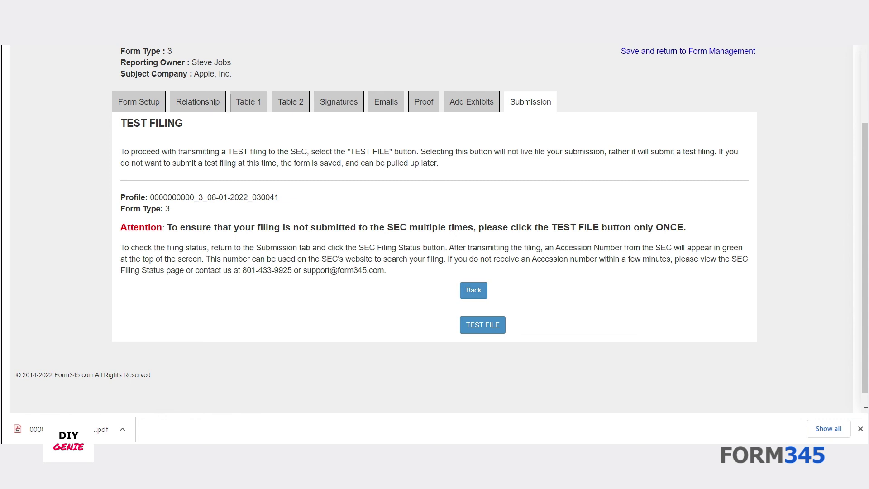
pyautogui.click(473, 293)
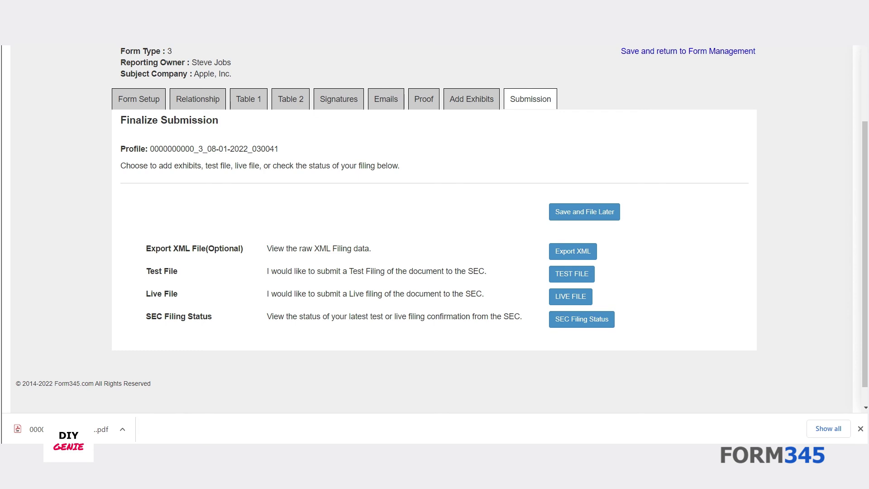
pyautogui.click(570, 297)
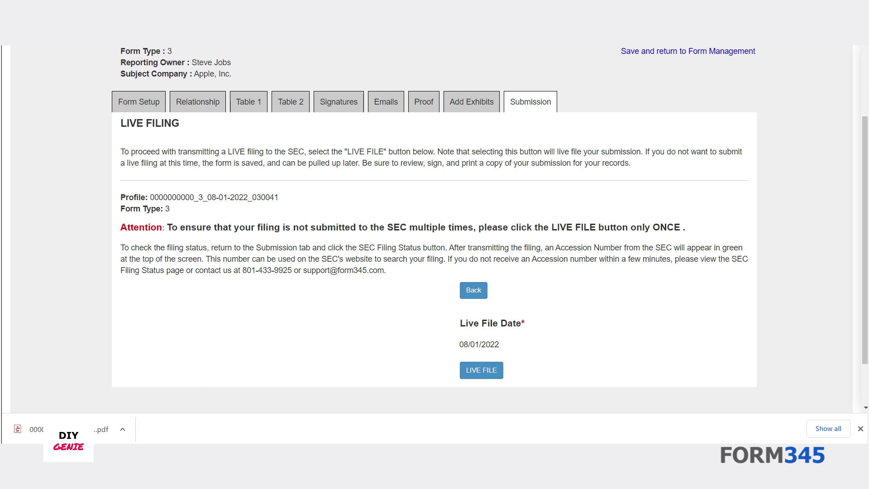